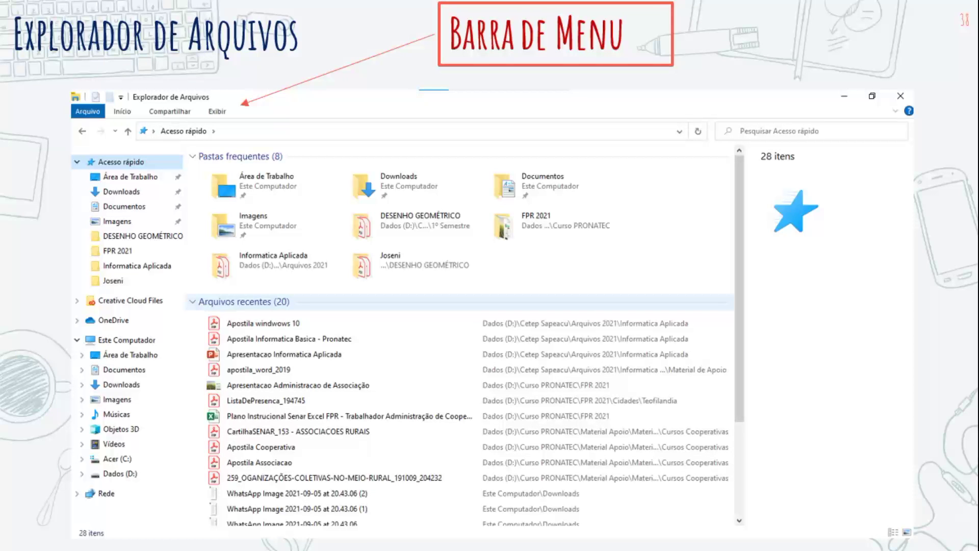
- Switch to the File Explorer window showing the Movavi Screen Recorder folder and open a second window of that folder
key(super)
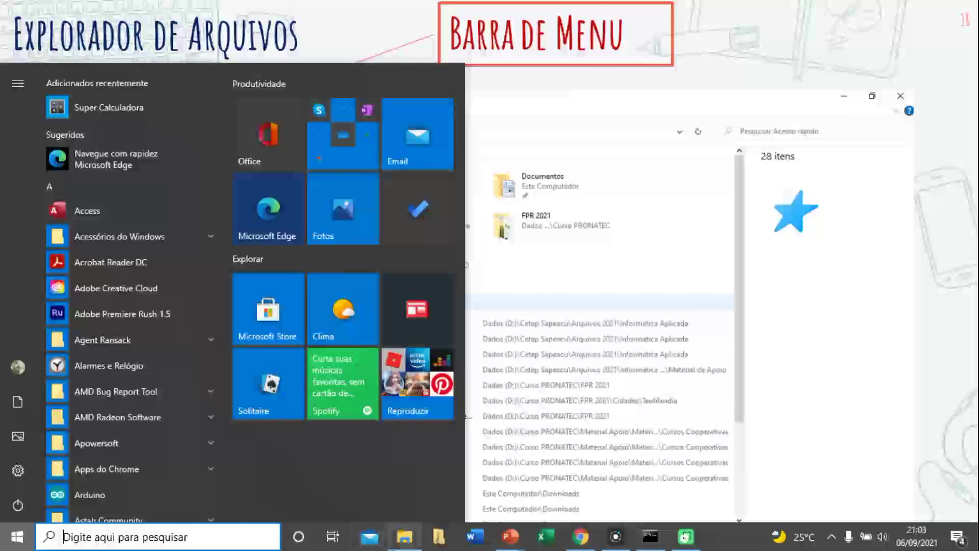
mouse_move(403, 543)
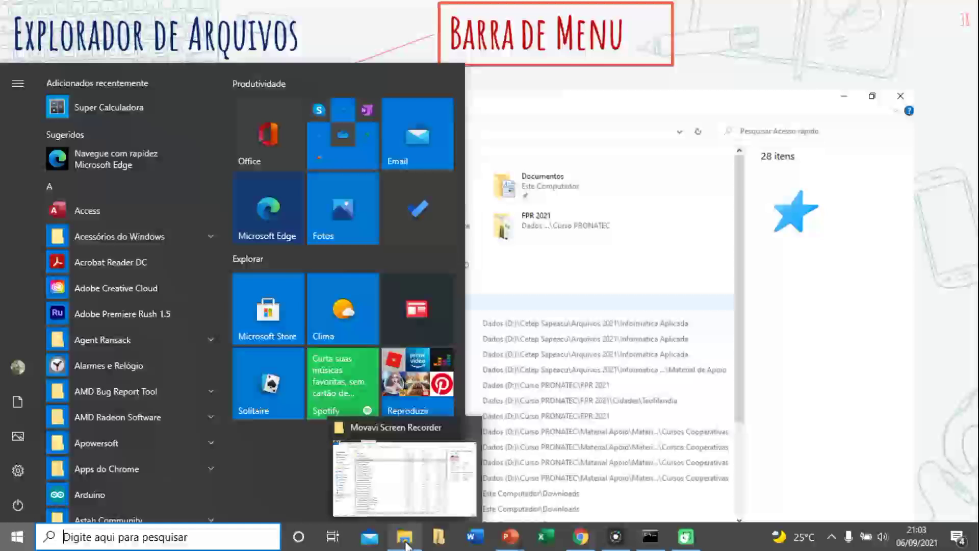
click(407, 544)
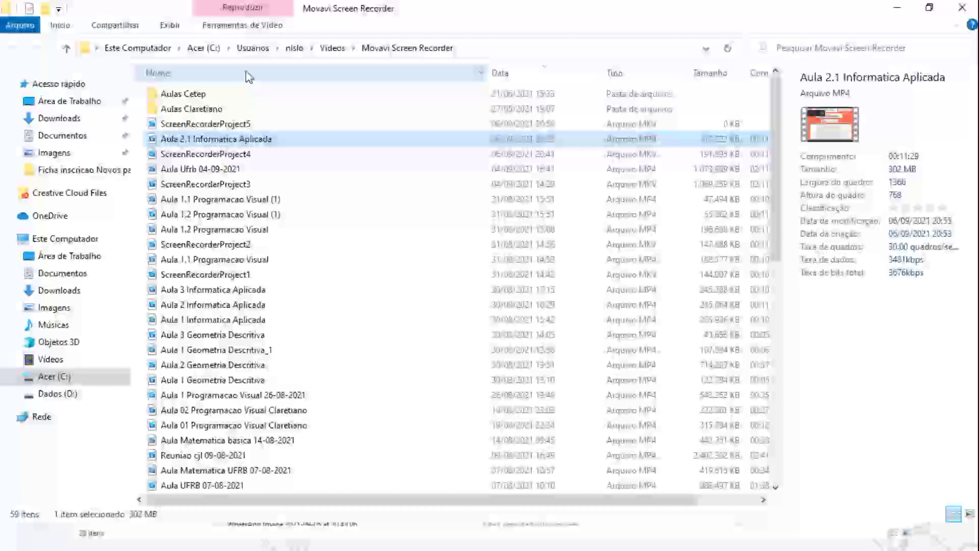
click(22, 26)
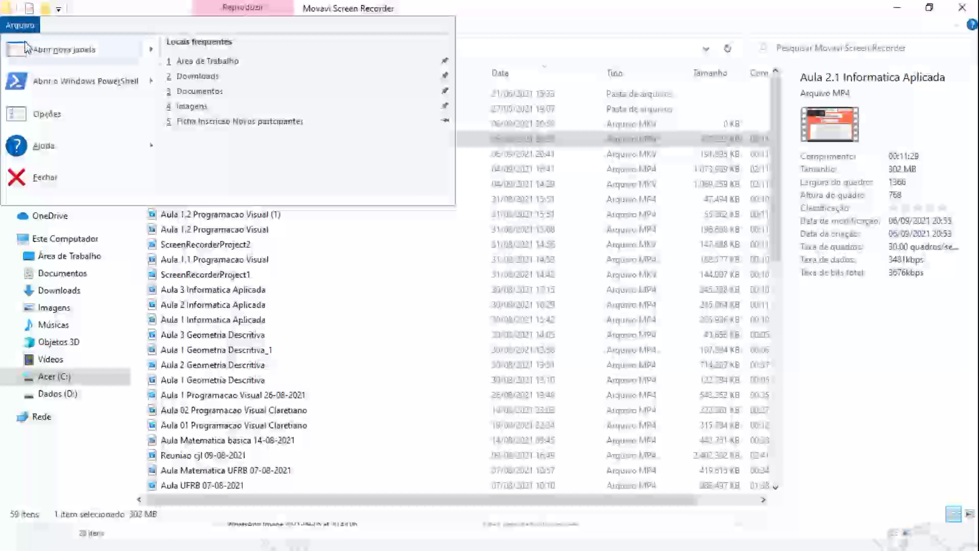
mouse_move(30, 49)
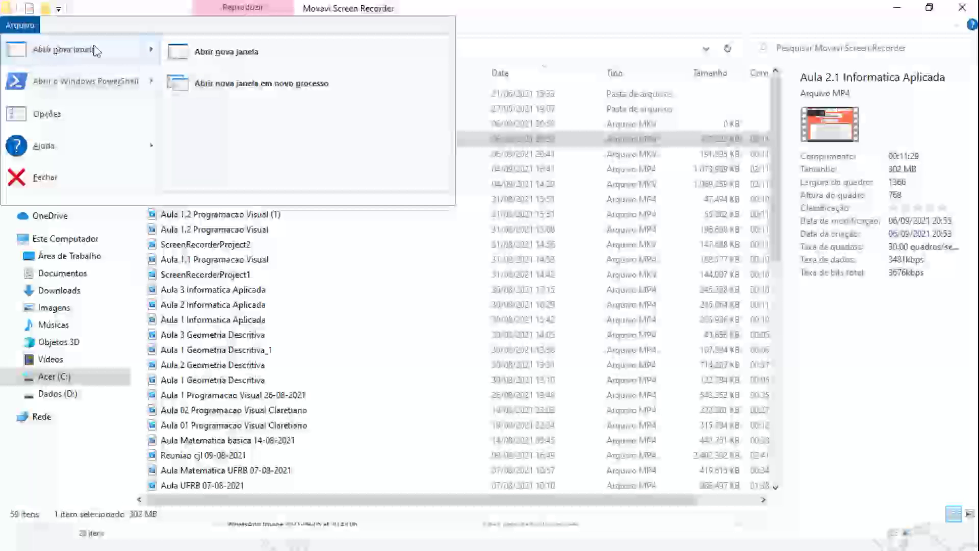
click(218, 53)
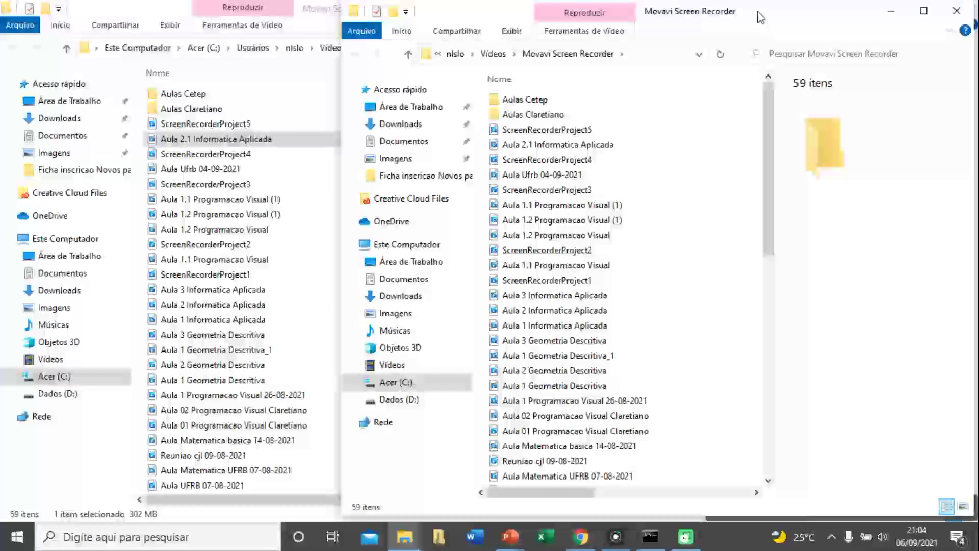
- Move the new Explorer window lower on the screen and minimize both Movavi Screen Recorder windows
drag(682, 23, 682, 112)
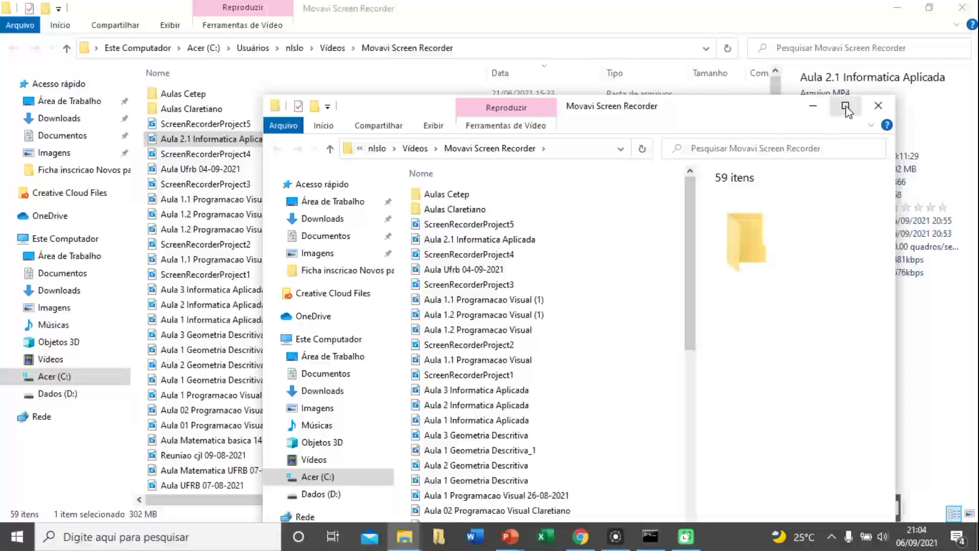
click(813, 110)
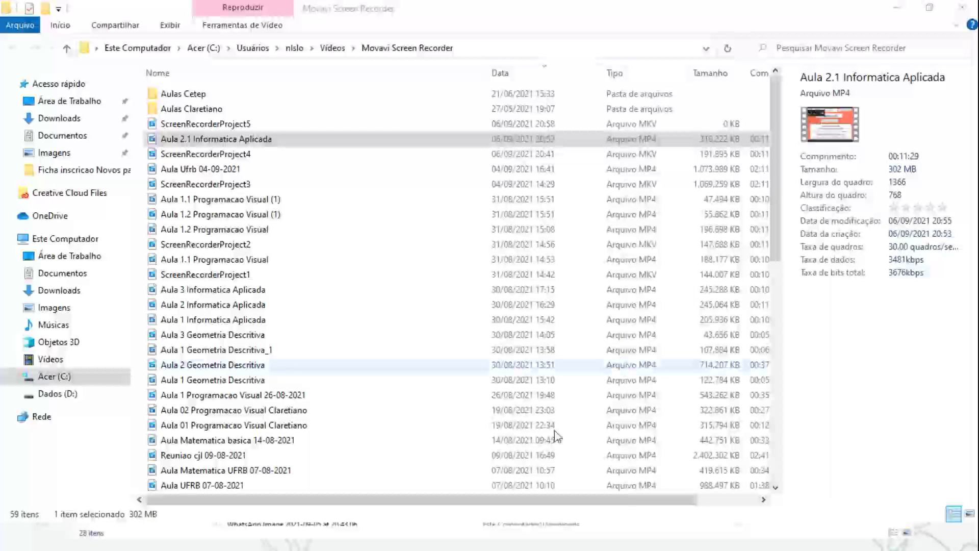
click(900, 12)
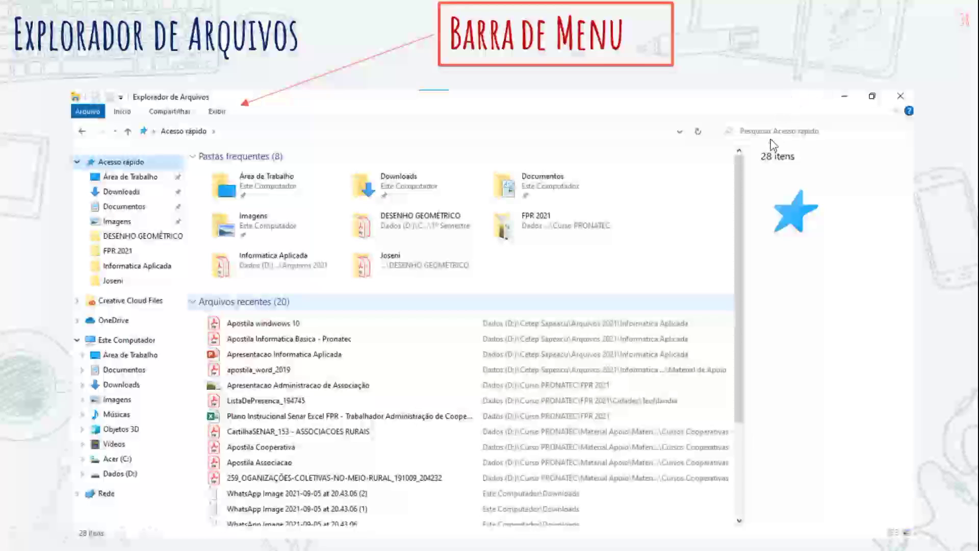
- Bring the original full-screen Movavi Screen Recorder Explorer window back to the front
key(super)
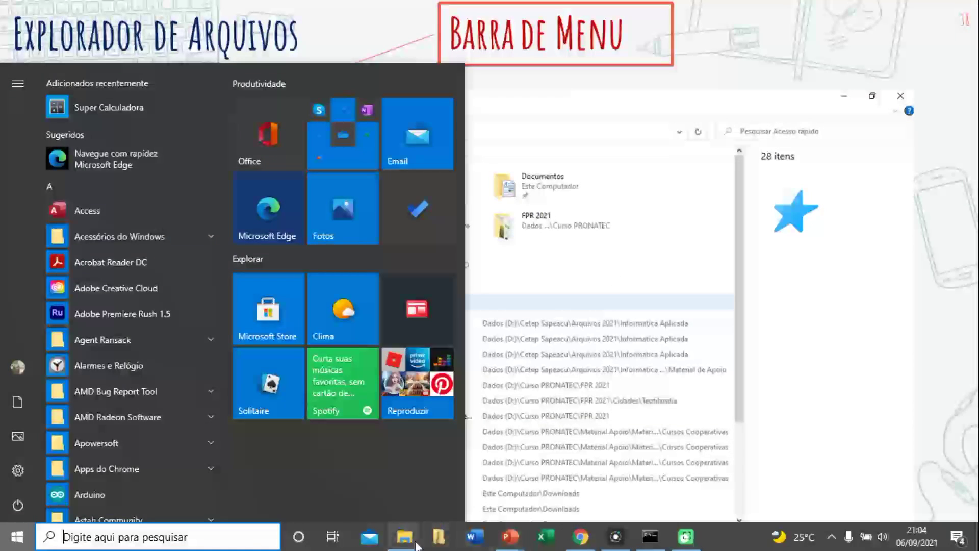
mouse_move(408, 541)
click(374, 508)
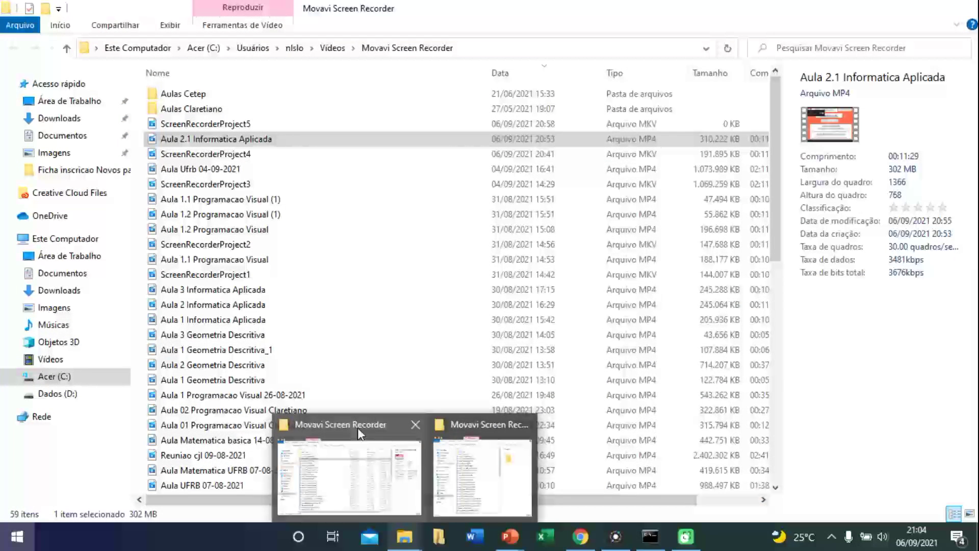
click(356, 423)
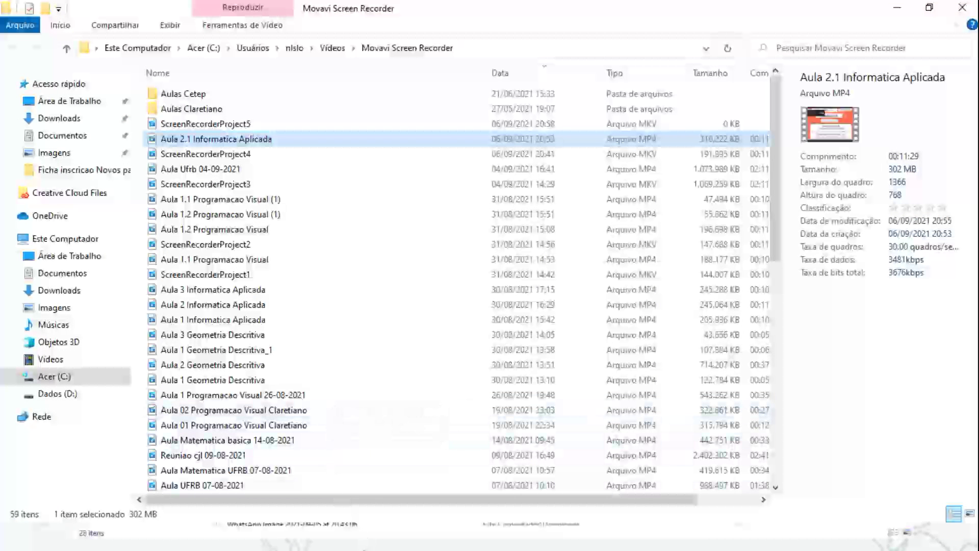
- Close the second, smaller Movavi Screen Recorder window from its taskbar preview
key(super)
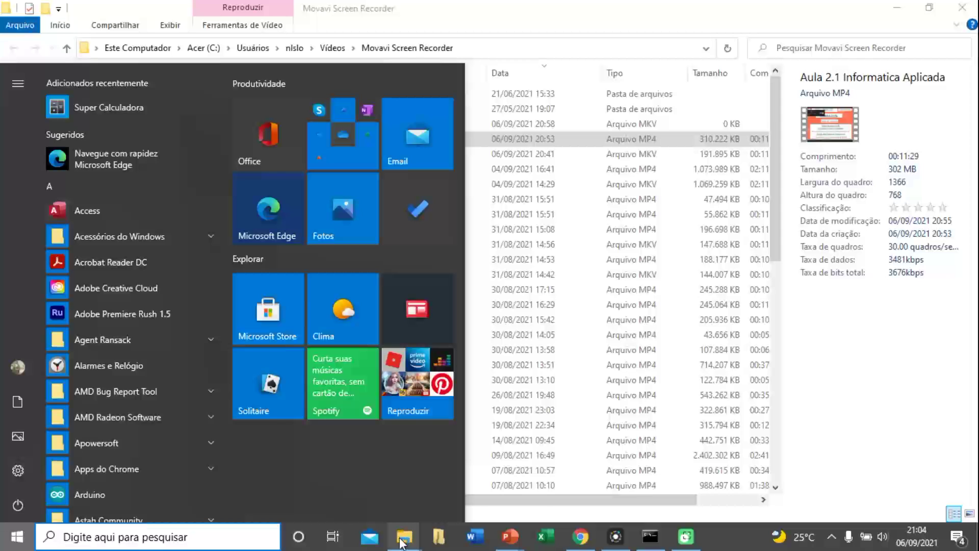
mouse_move(401, 542)
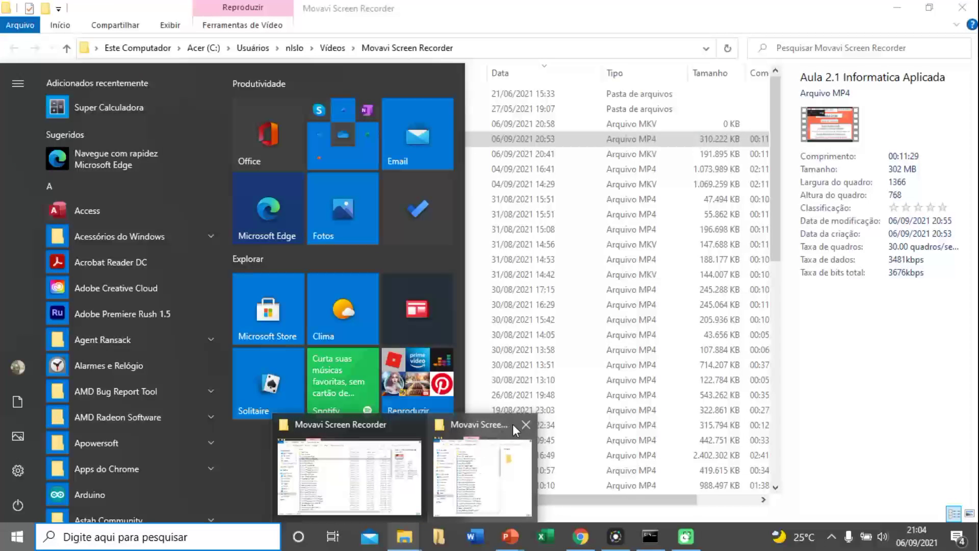
mouse_move(527, 426)
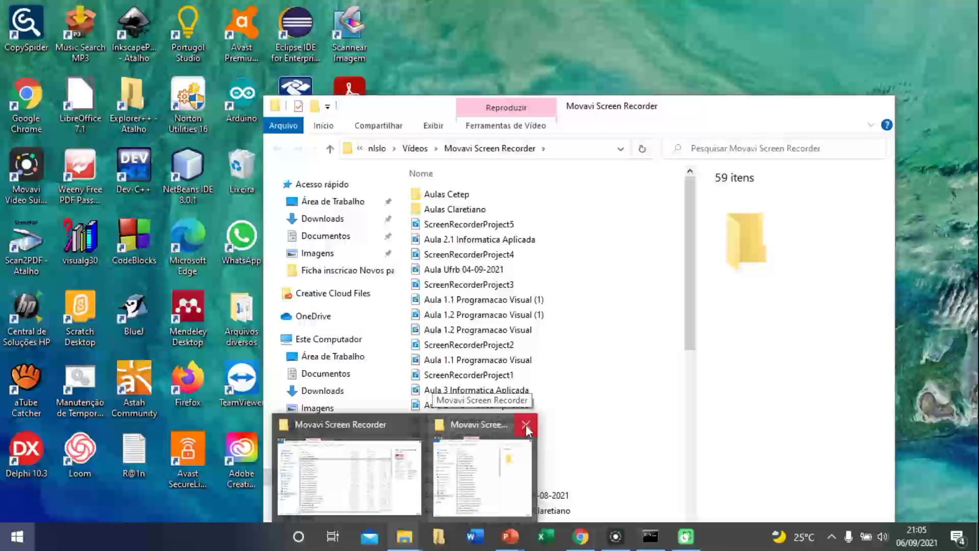
click(526, 424)
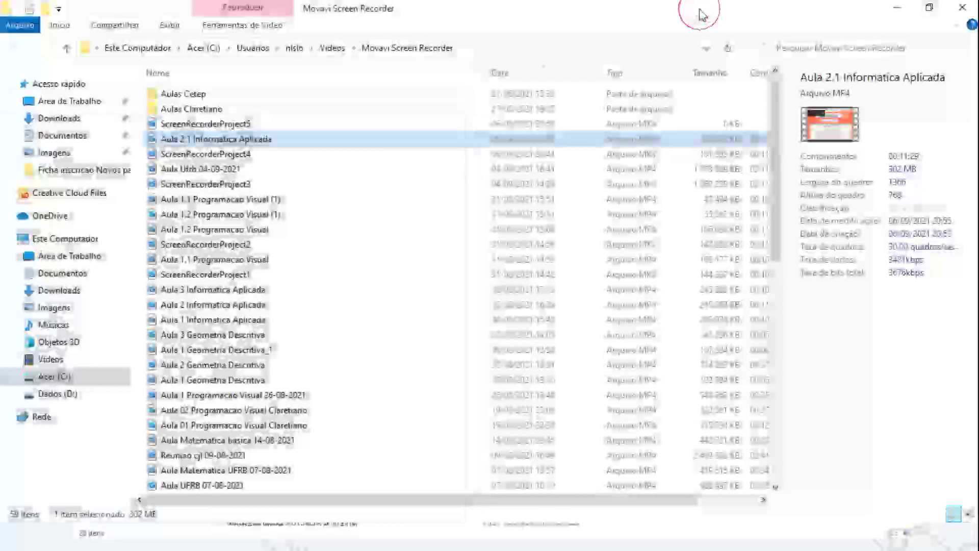
- Toggle the Explorer window between restored and maximized size, leaving it restored, and reposition it over the slide
click(701, 12)
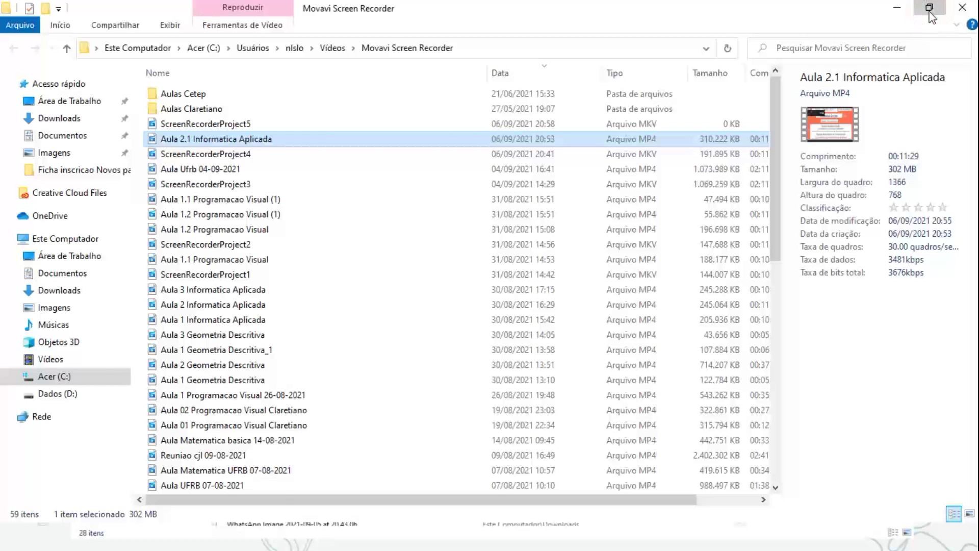
click(929, 8)
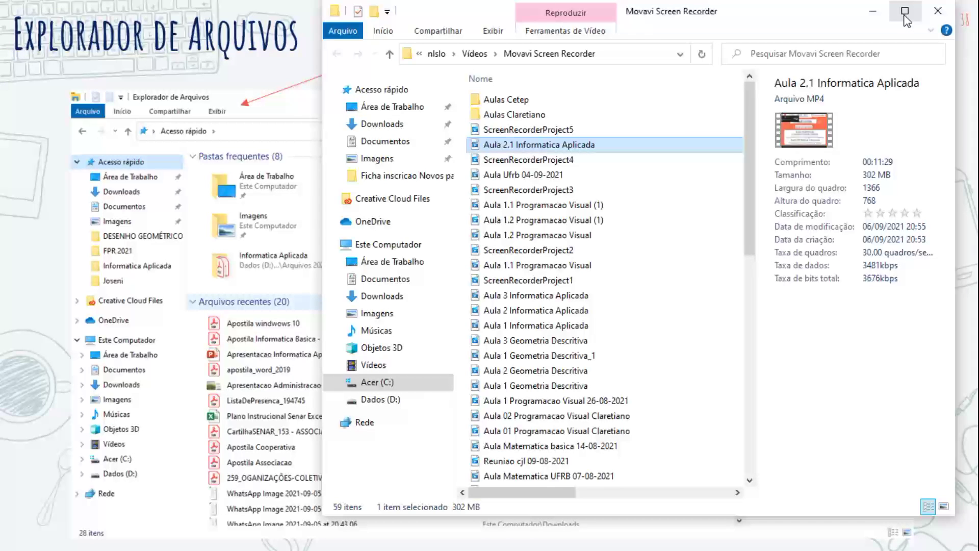
click(906, 11)
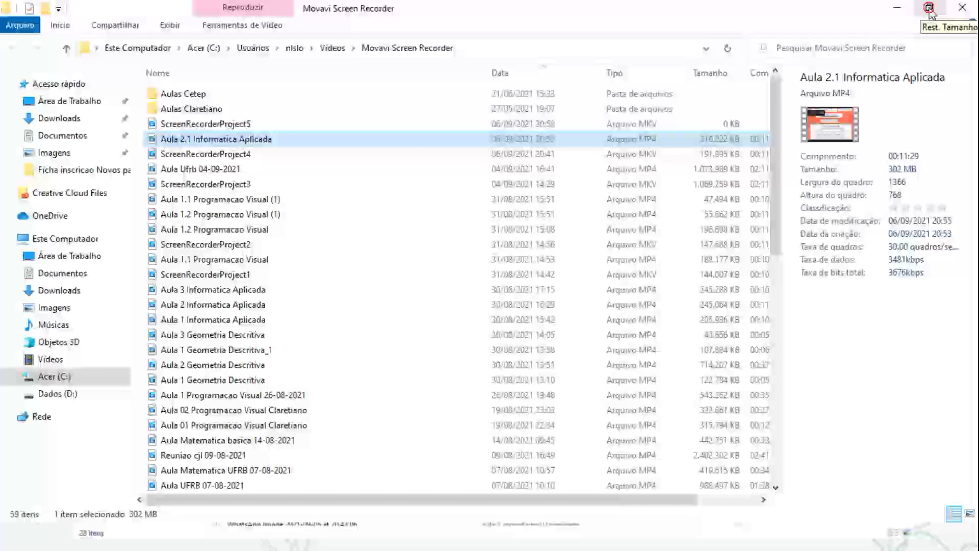
click(929, 9)
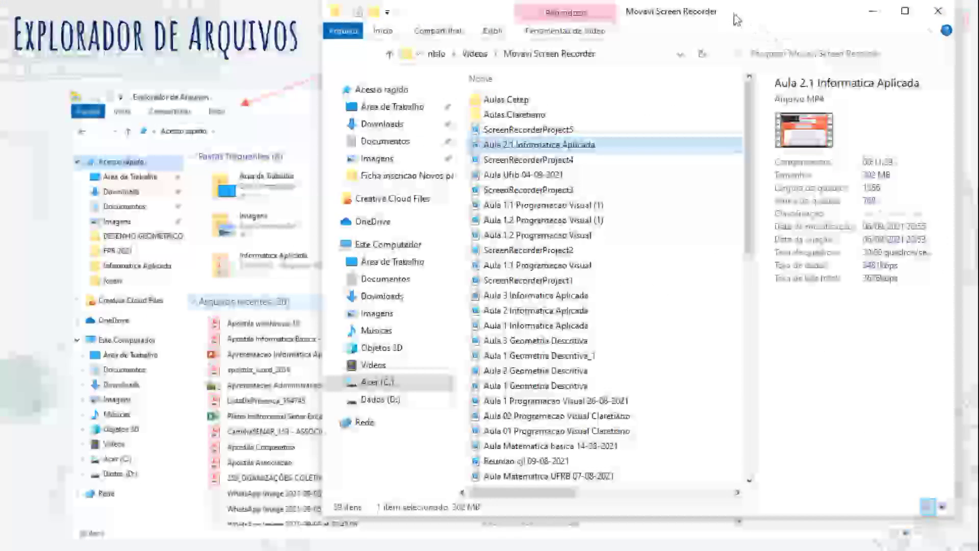
mouse_move(726, 18)
mouse_down()
mouse_move(678, 25)
mouse_move(648, 16)
mouse_move(729, 14)
mouse_move(717, 11)
mouse_up()
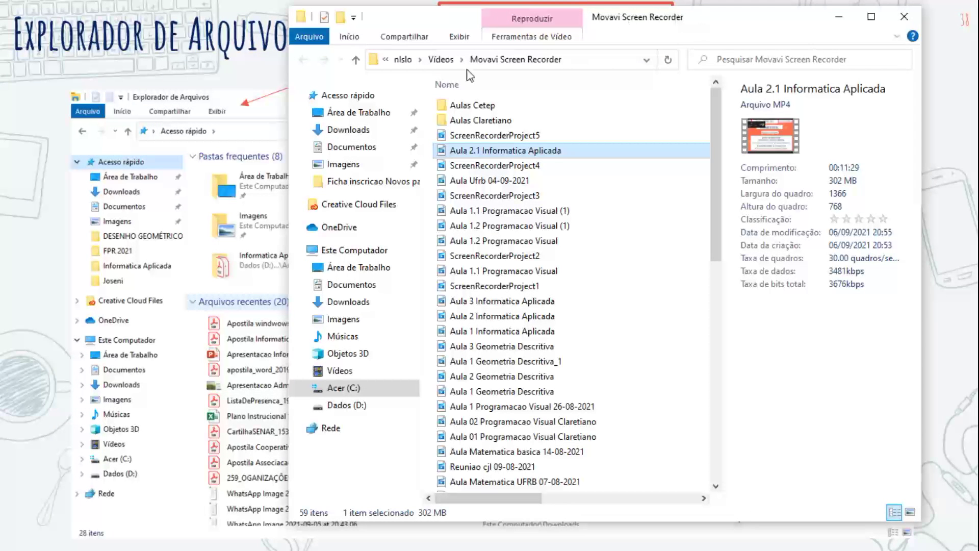
- Show the contents of the Acer (C:) drive and move its window until it fills the whole screen
click(344, 388)
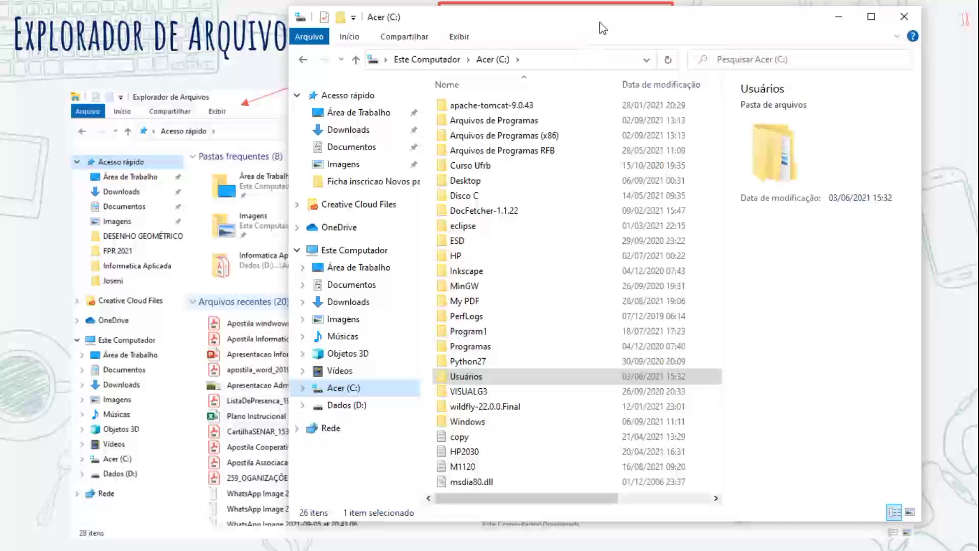
drag(602, 28, 315, 24)
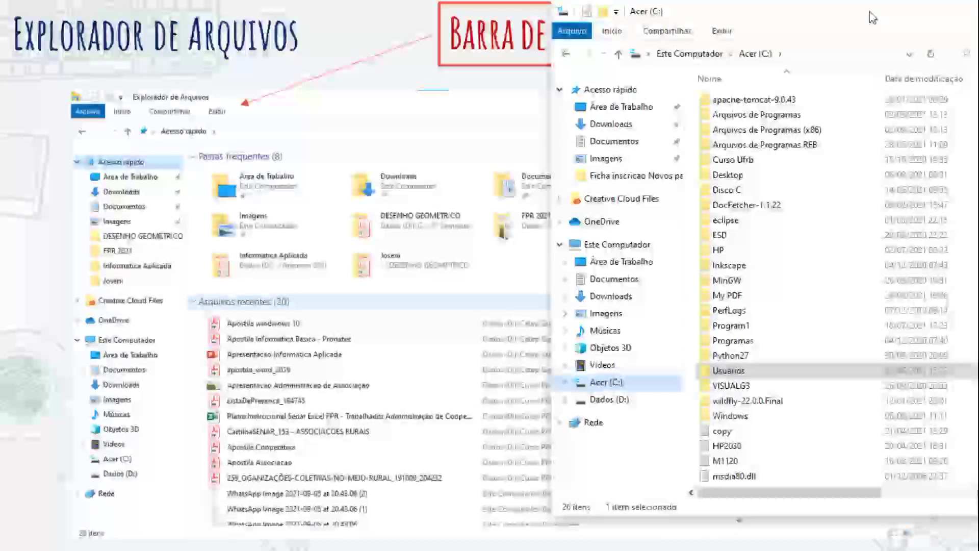
drag(875, 15, 520, 6)
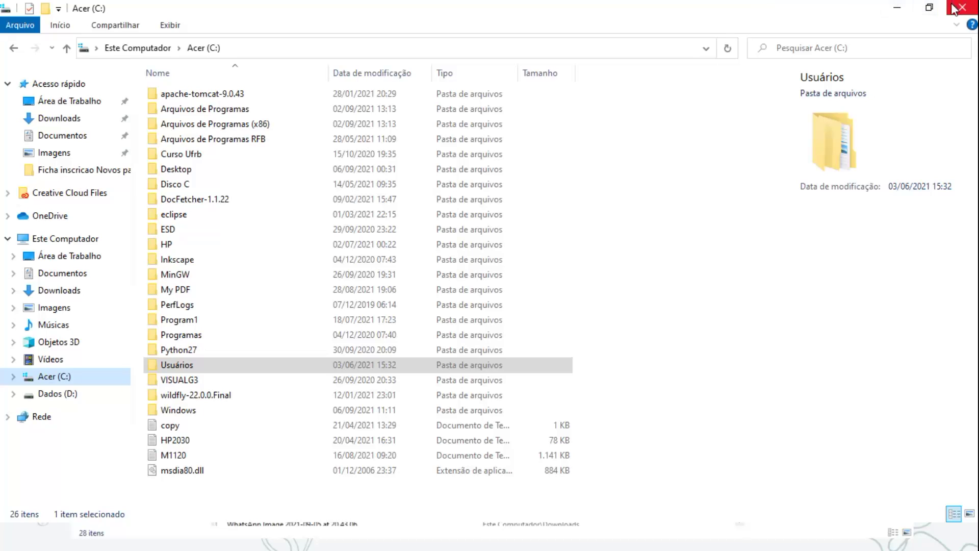
- Start Windows PowerShell from Explorer for the selected Usuários folder and list its contents with dir
click(18, 29)
mouse_move(28, 50)
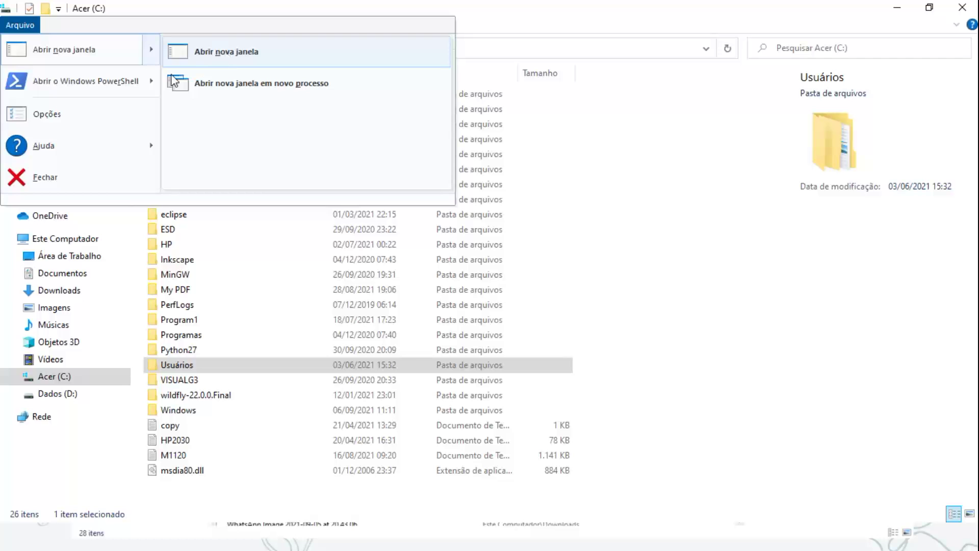
click(94, 84)
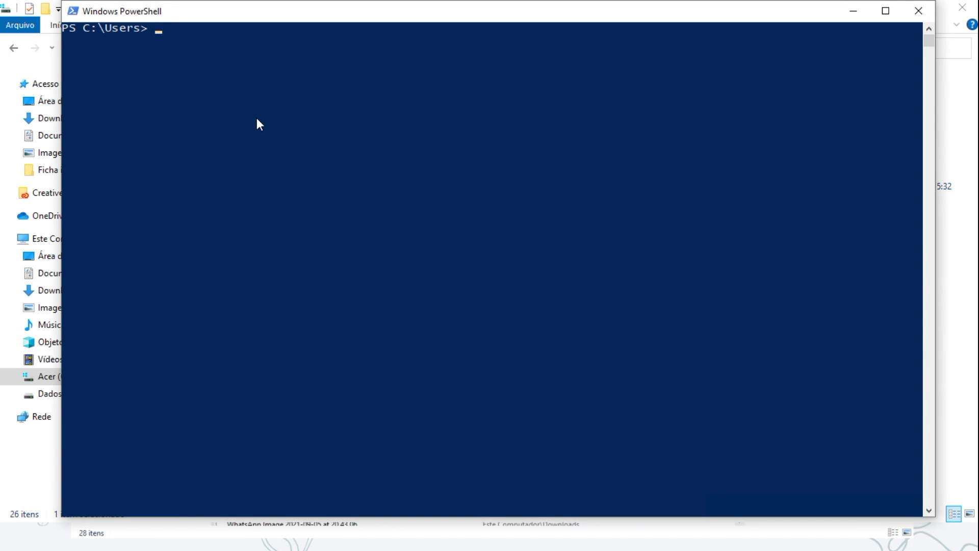
text(dir)
key(Return)
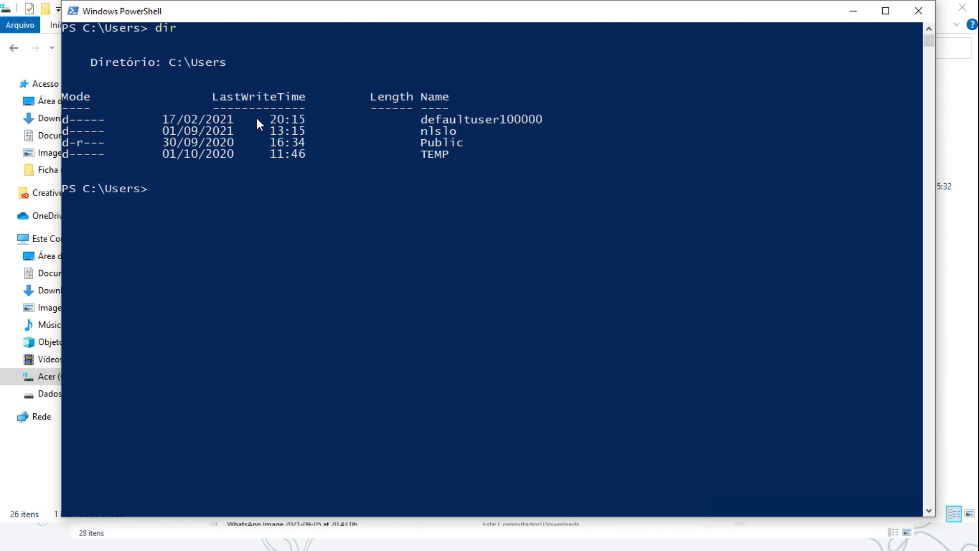
- Clear the PowerShell console with cls and close its window
text(cls)
key(Return)
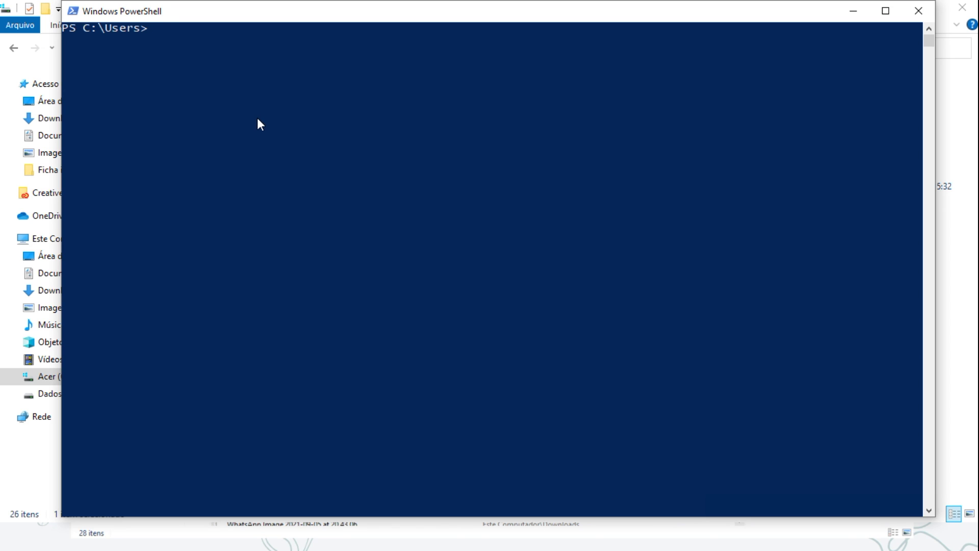
click(917, 10)
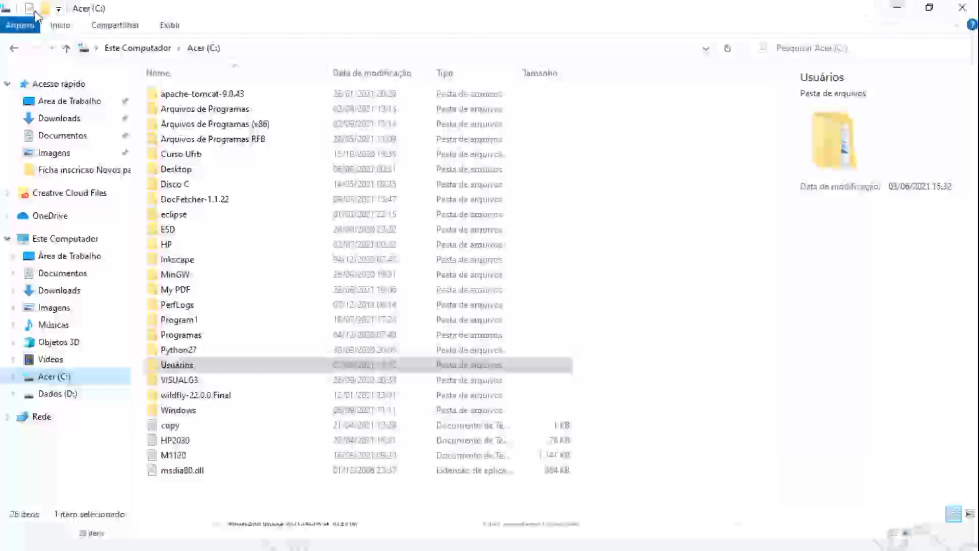
- Open Explorer's folder options and examine the Geral, Modo de Exibição and Pesquisar settings, ending on Geral
click(29, 32)
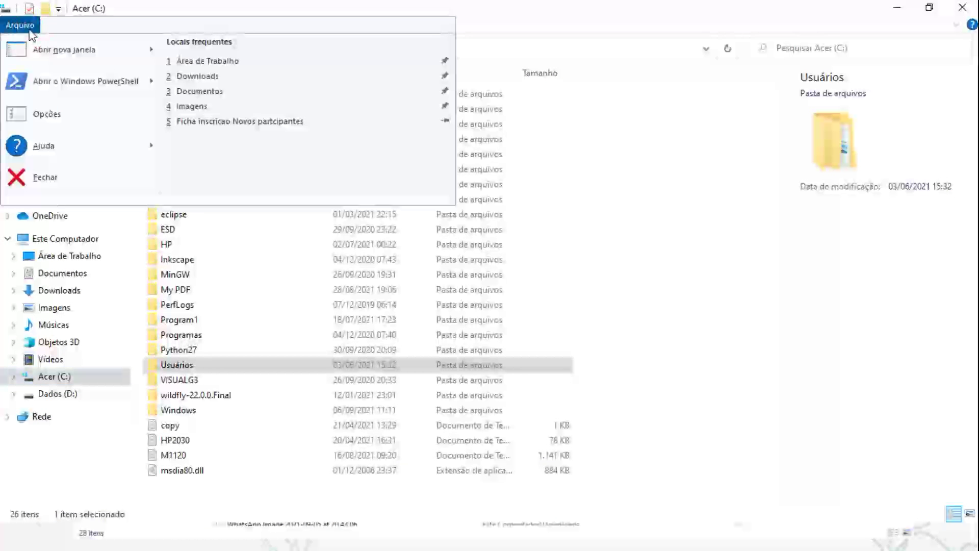
click(49, 117)
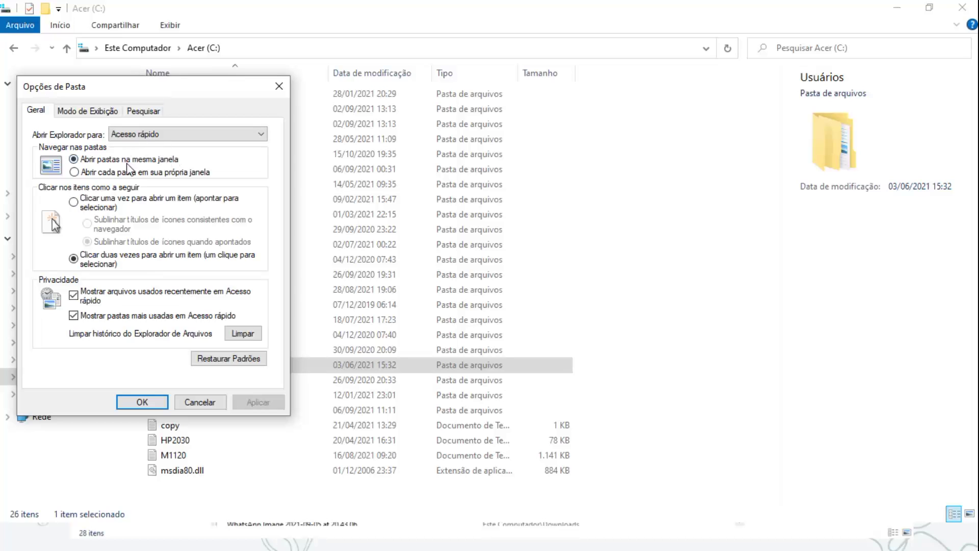
click(87, 112)
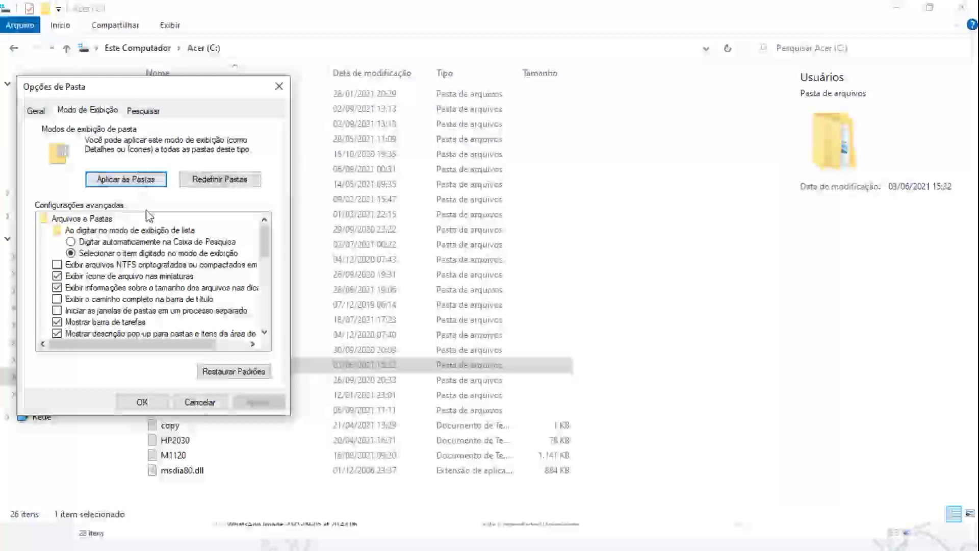
click(135, 114)
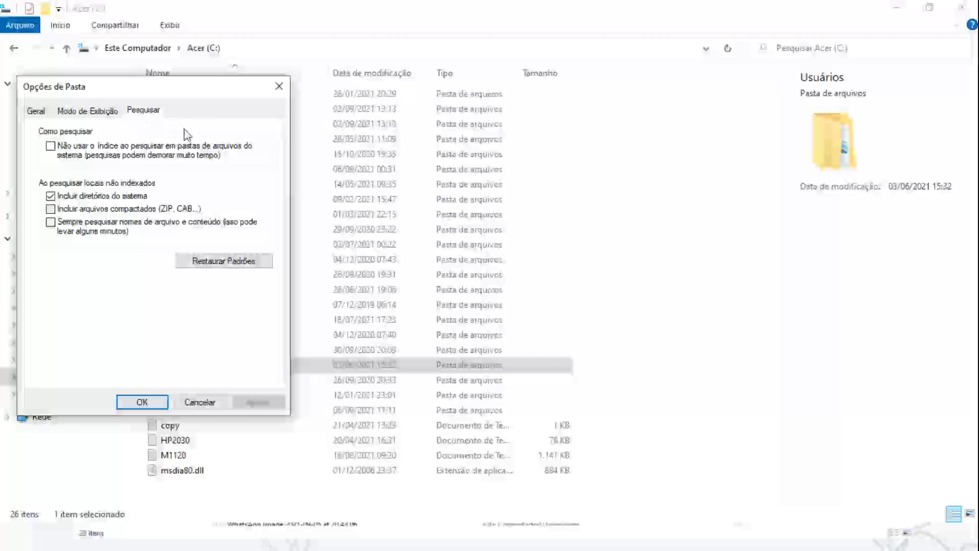
click(79, 115)
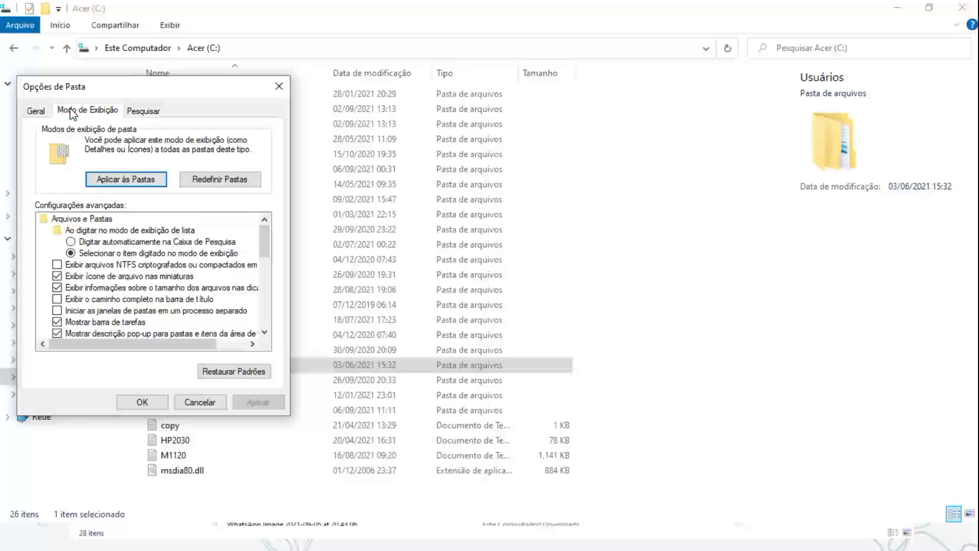
click(40, 113)
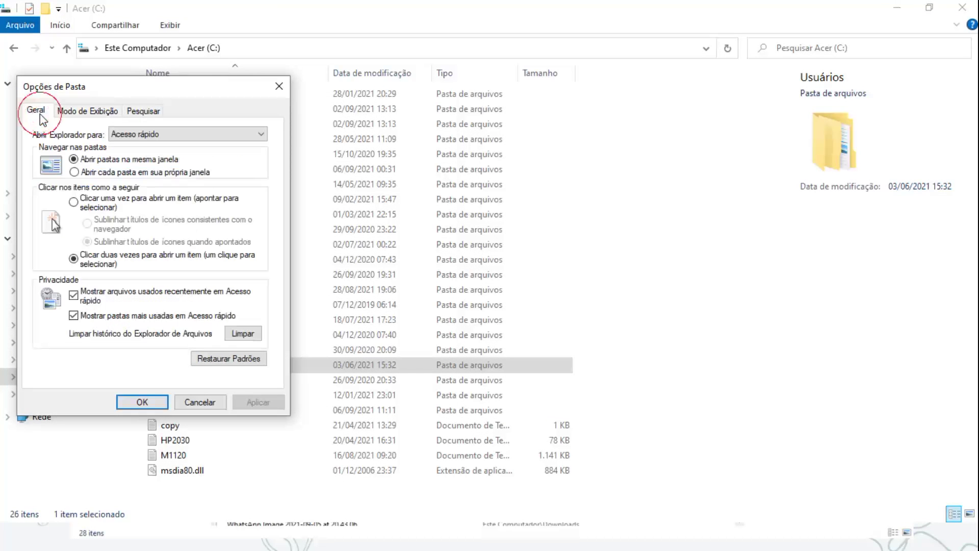
- Compare the restore and reset options under Modo de Exibição and Geral, and dismiss the folder options without applying changes
click(71, 116)
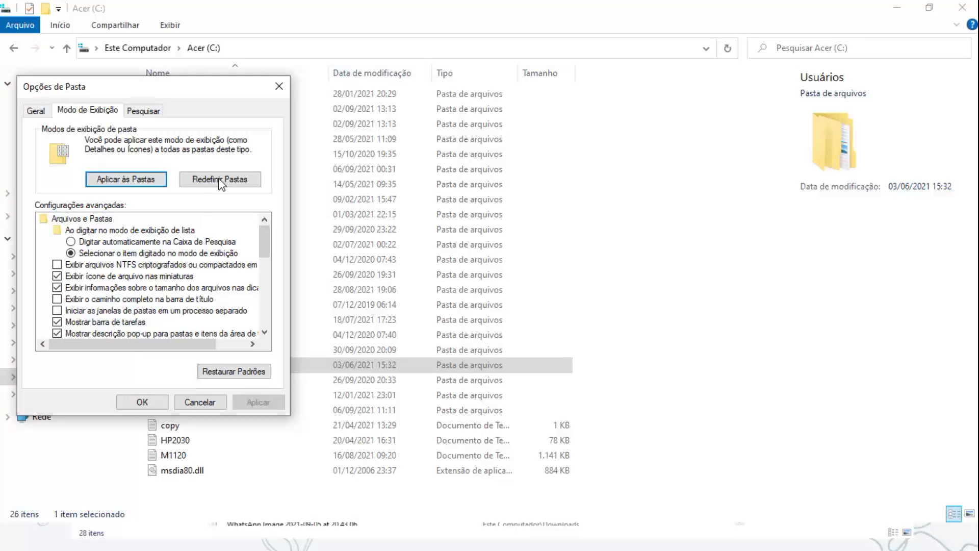
click(34, 111)
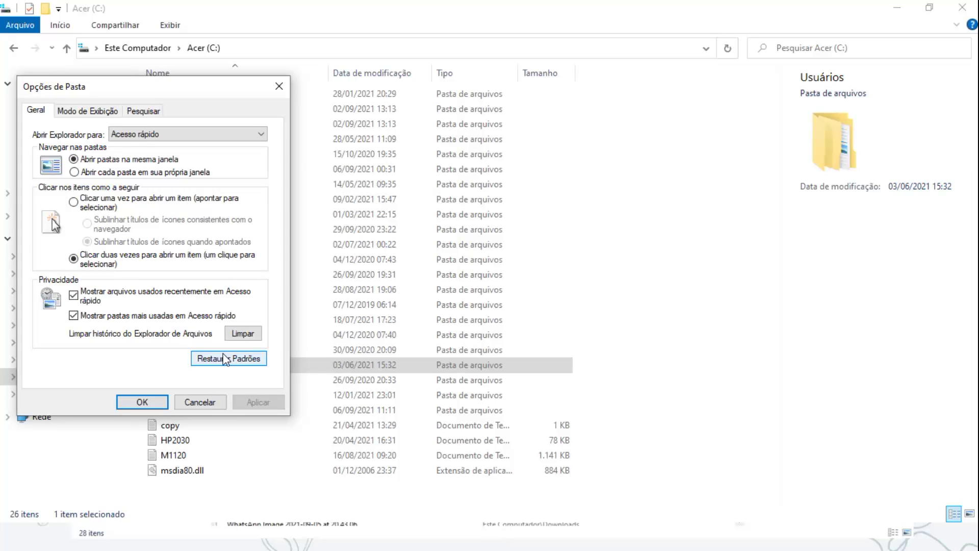
click(206, 402)
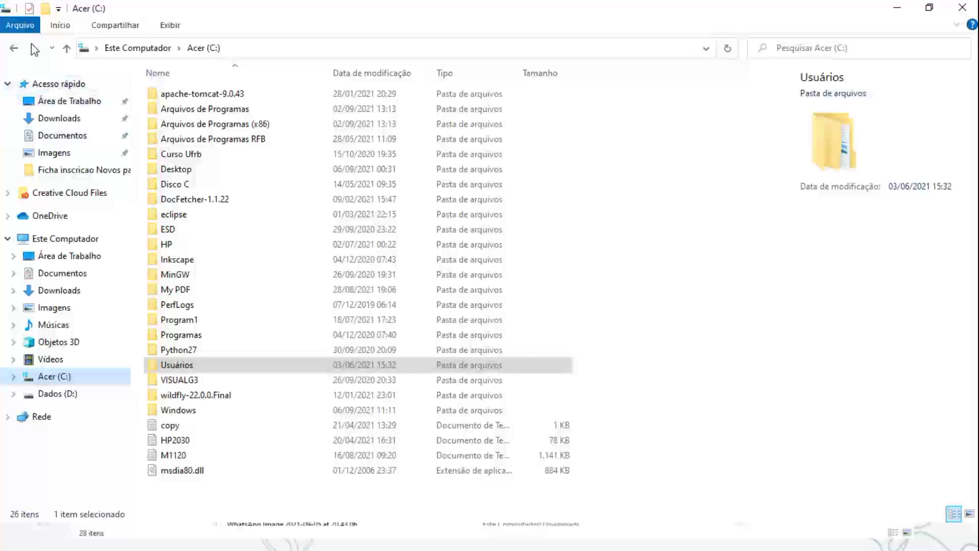
- Open File Explorer's online help, look through the Bing results about the Explorador de Arquivos, and minimize the browser
click(22, 26)
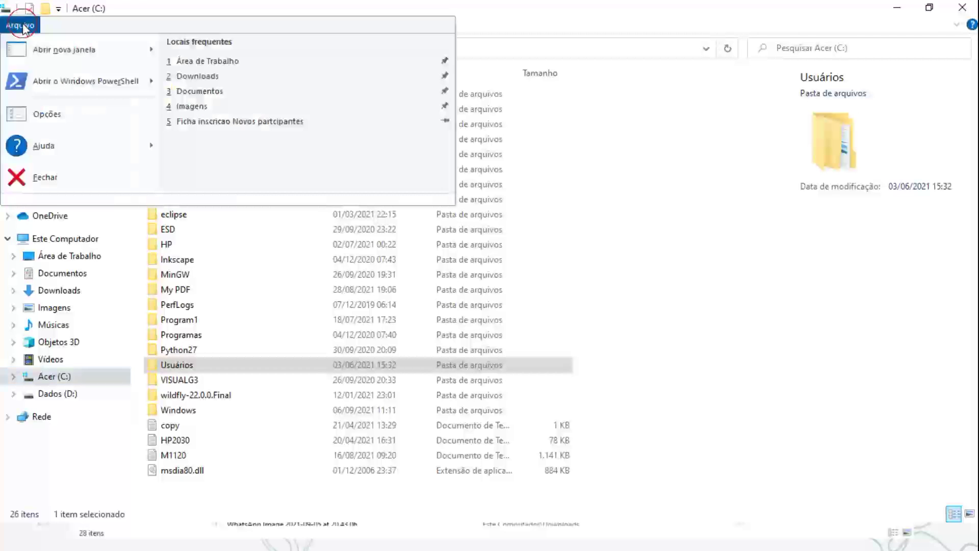
mouse_move(40, 149)
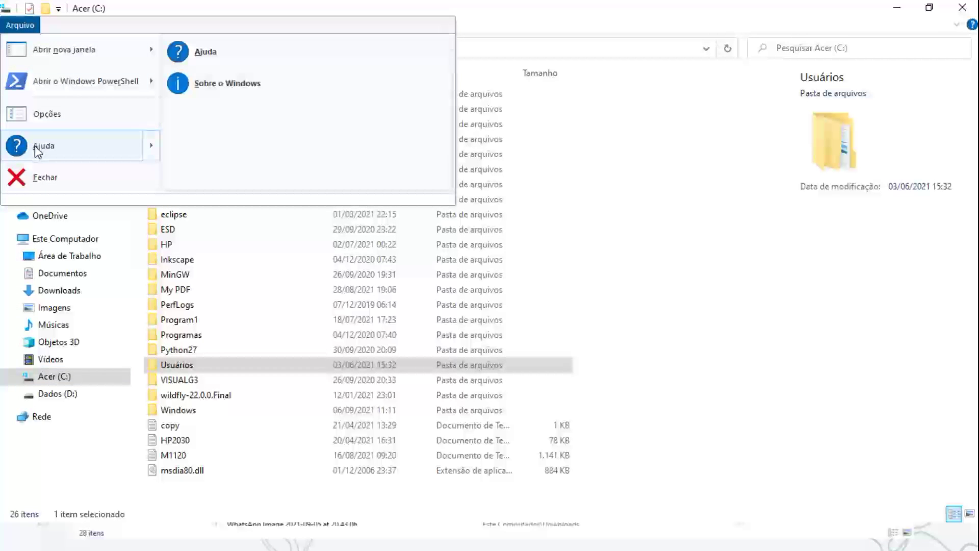
click(203, 53)
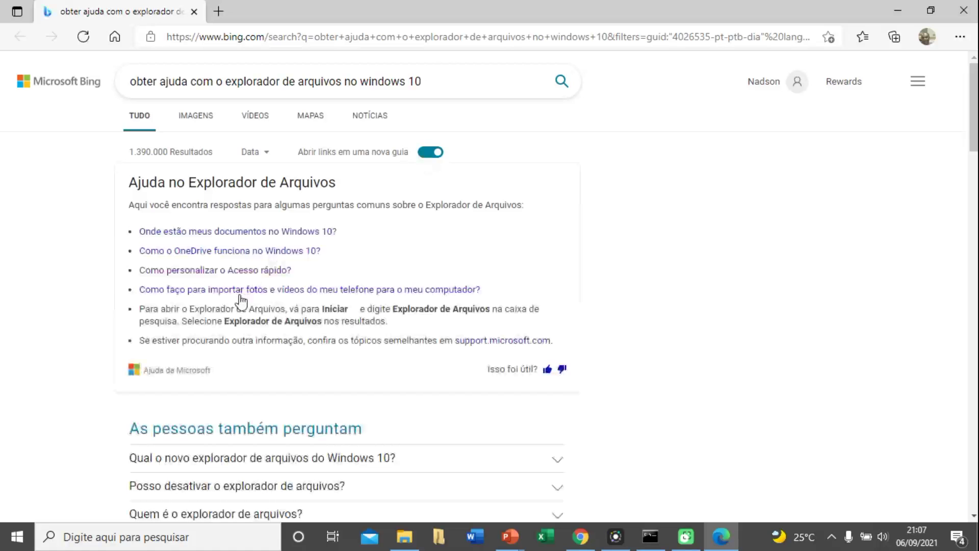
scroll(290, 263, down, 3)
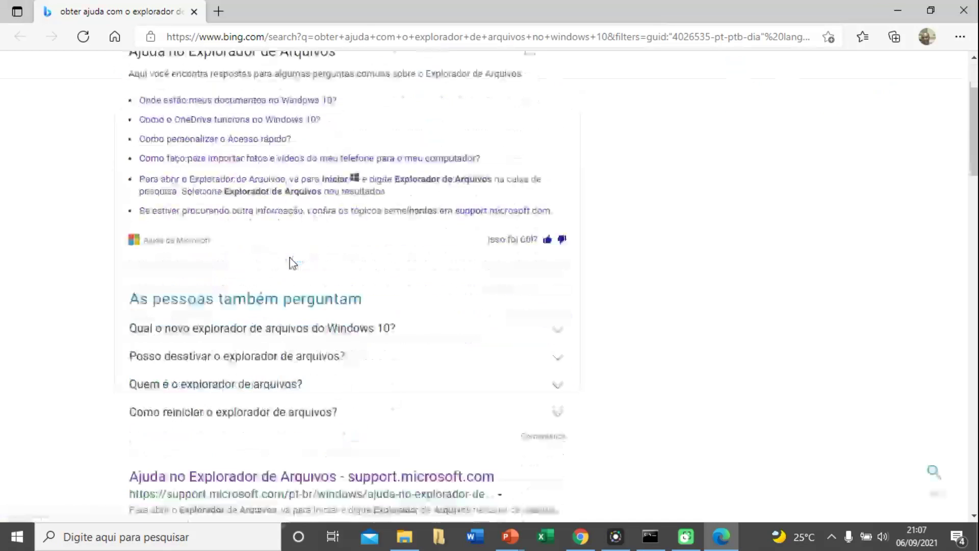
scroll(290, 263, down, 2)
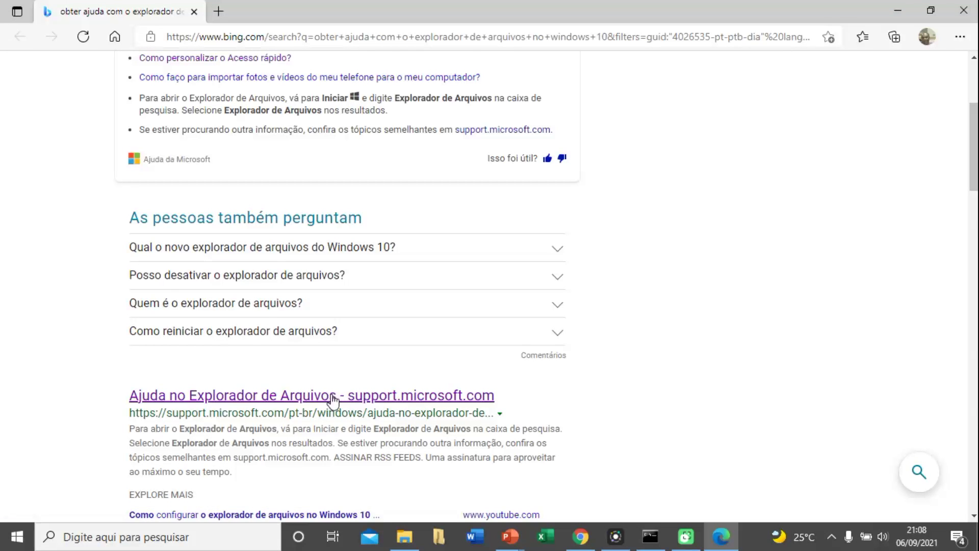
scroll(327, 380, down, 7)
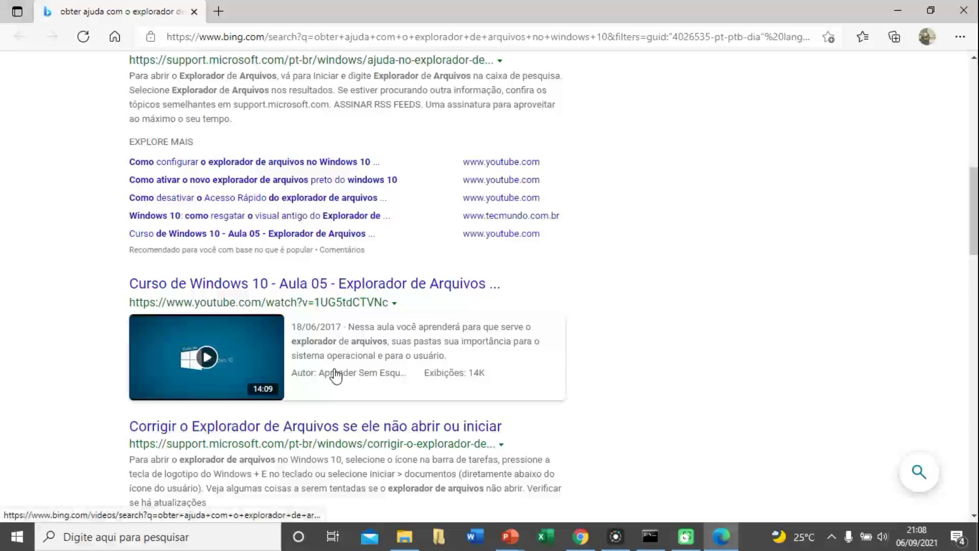
scroll(334, 375, down, 4)
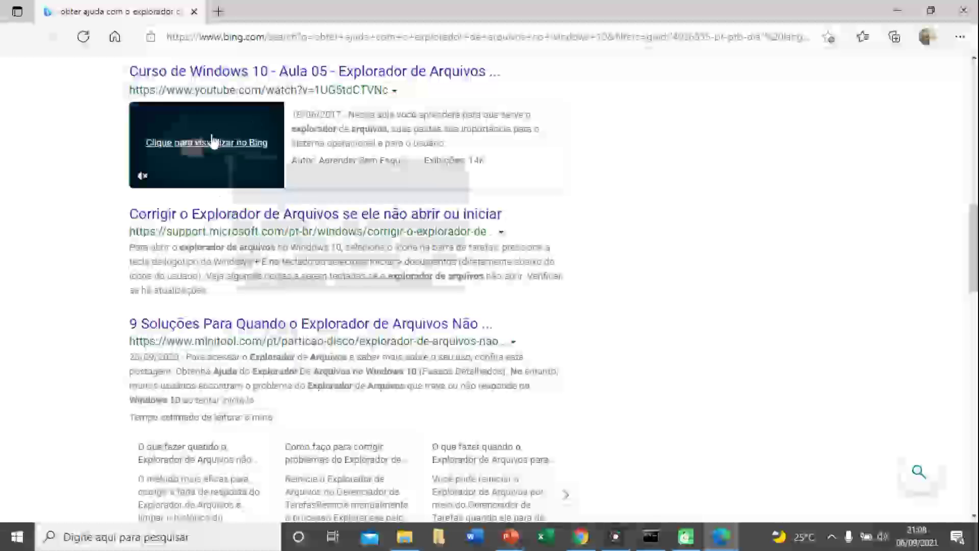
click(897, 11)
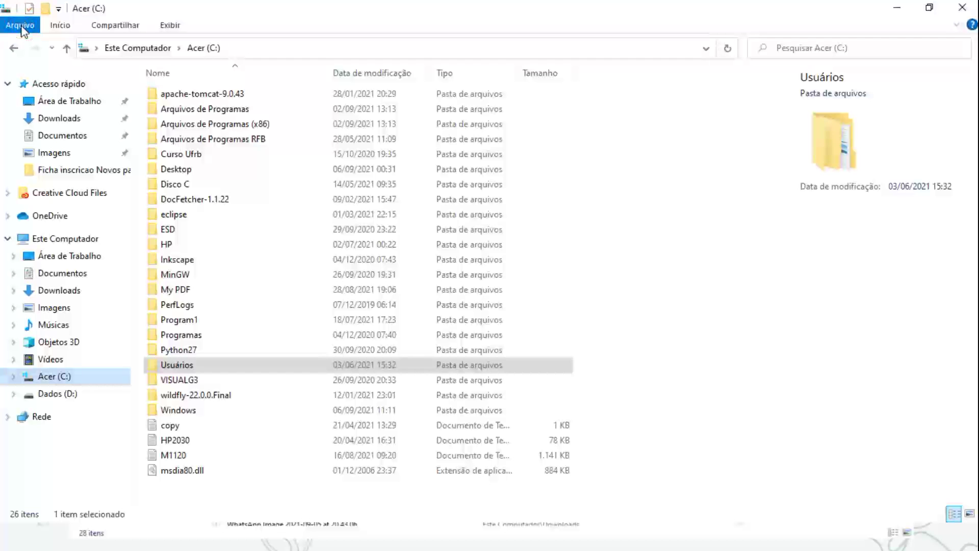
- Close the Acer (C:) window using Explorer's own Fechar command and open a new File Explorer window
click(20, 25)
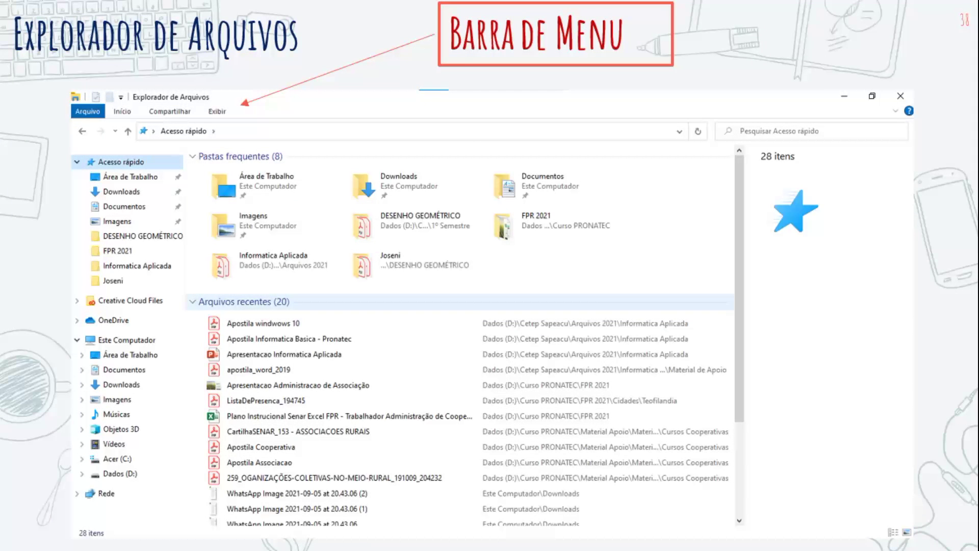
key(super)
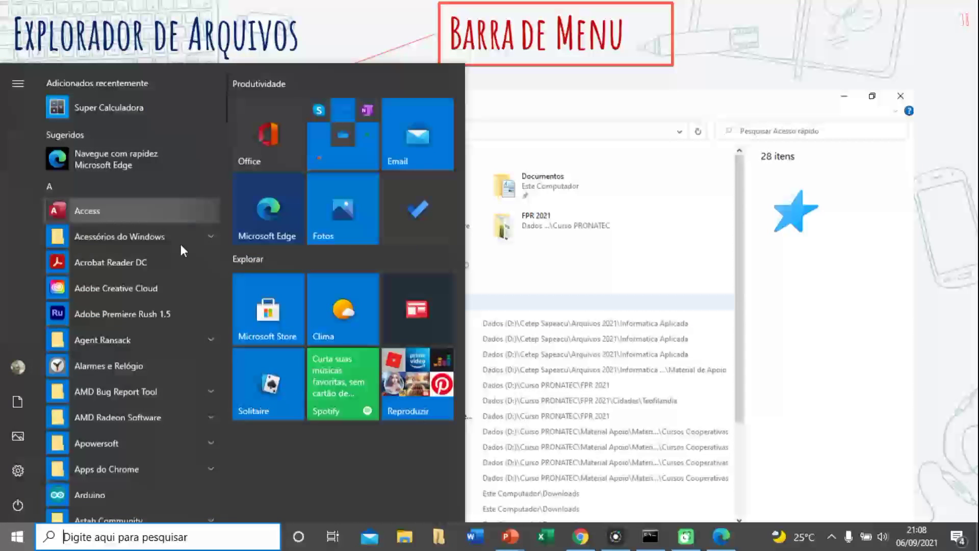
click(407, 541)
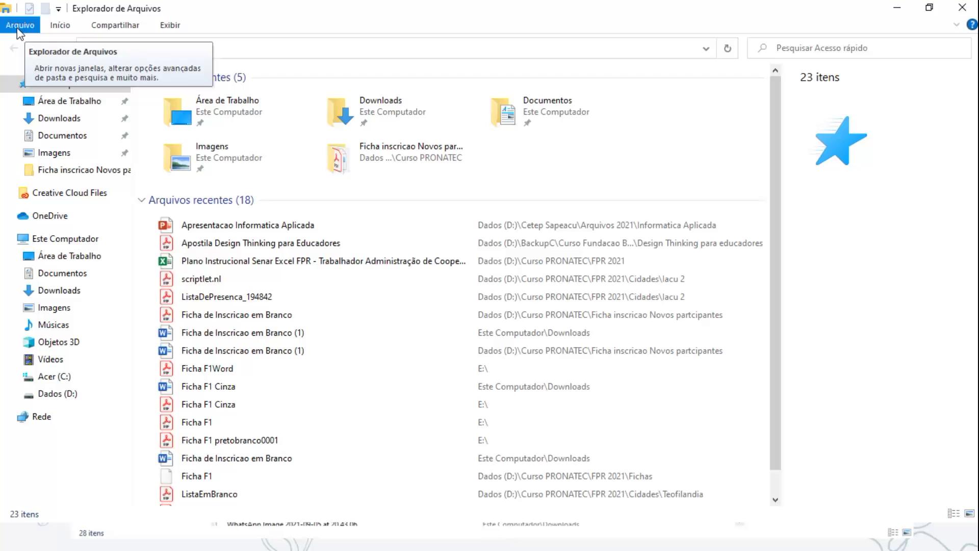
- Display the Início commands of the new File Explorer window
click(60, 25)
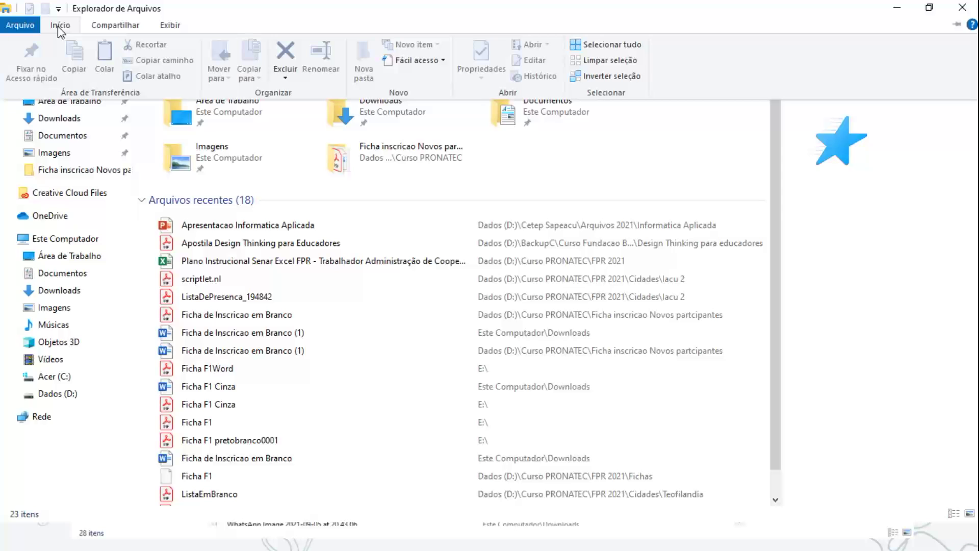